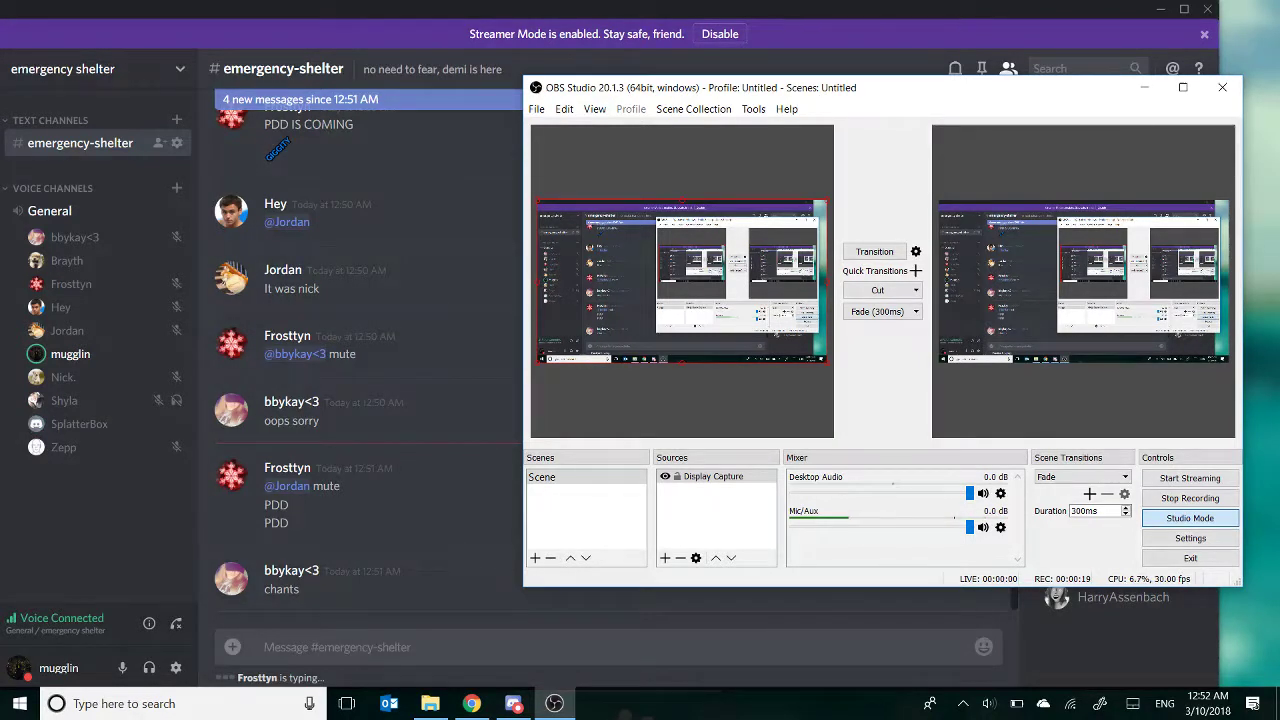
- Bring the Discord emergency-shelter chat forward and minimize OBS Studio from the taskbar
key("alt+Tab")
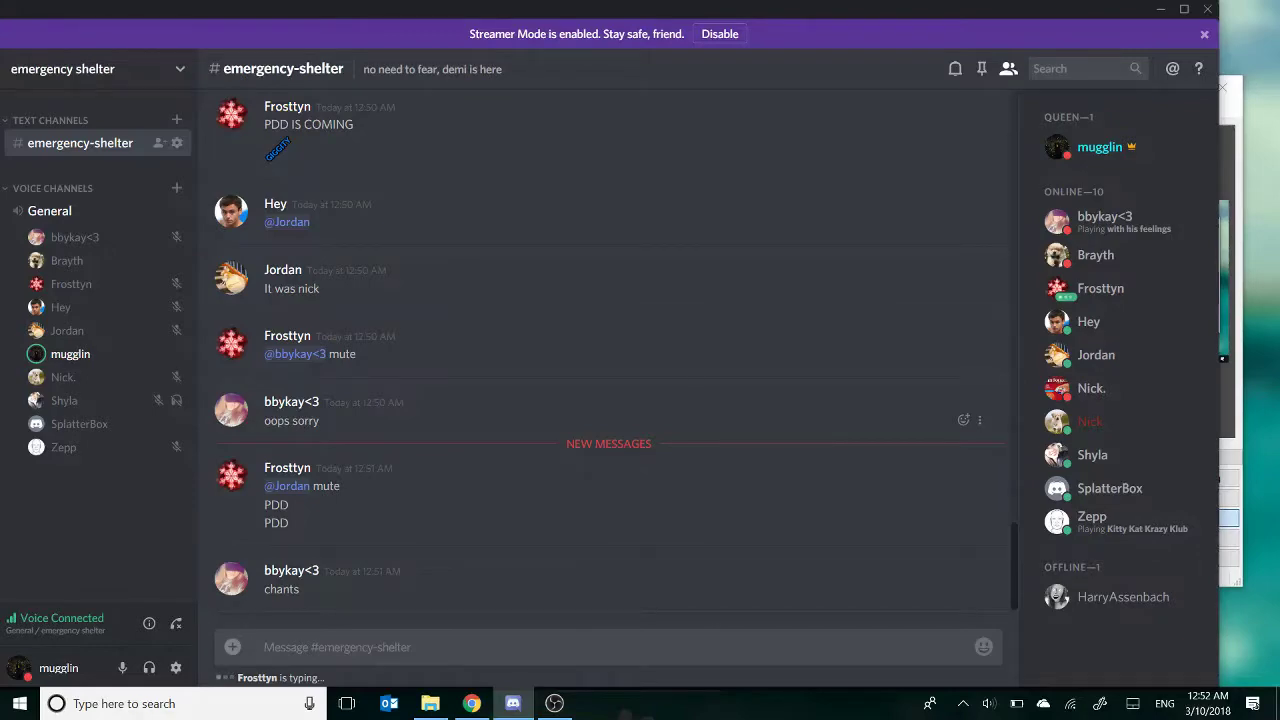
left_click(554, 703)
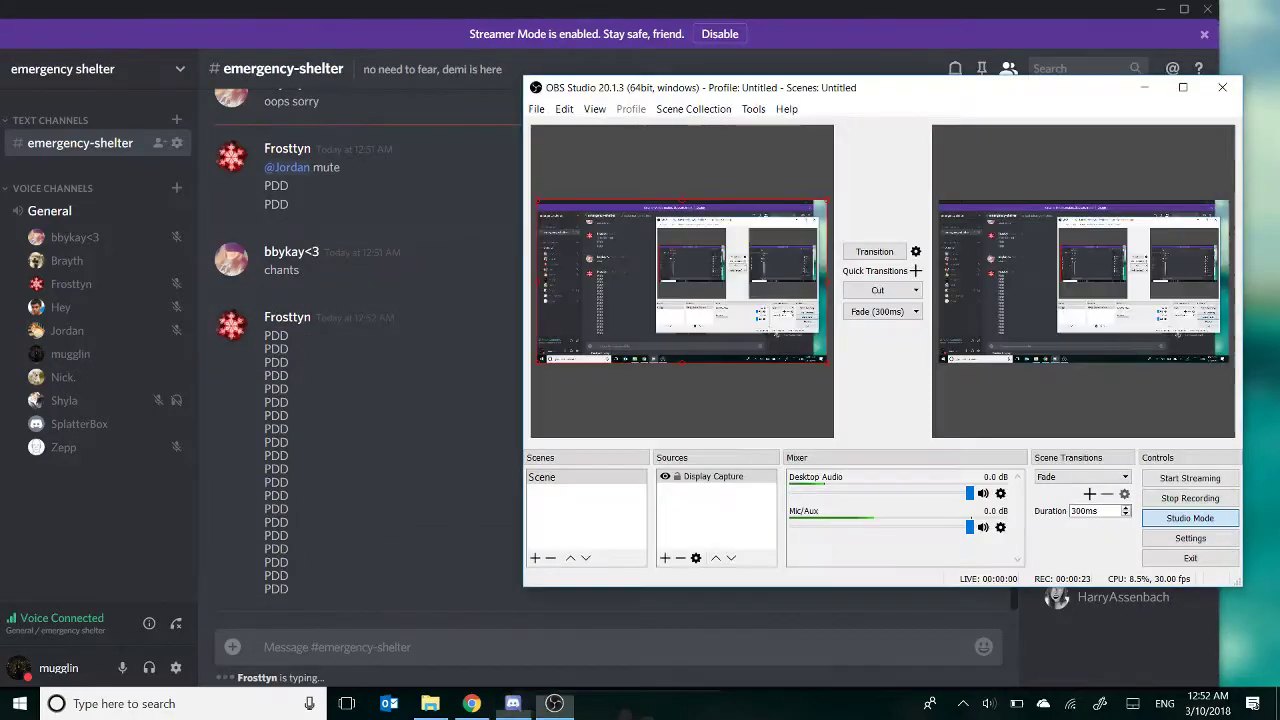
left_click(554, 703)
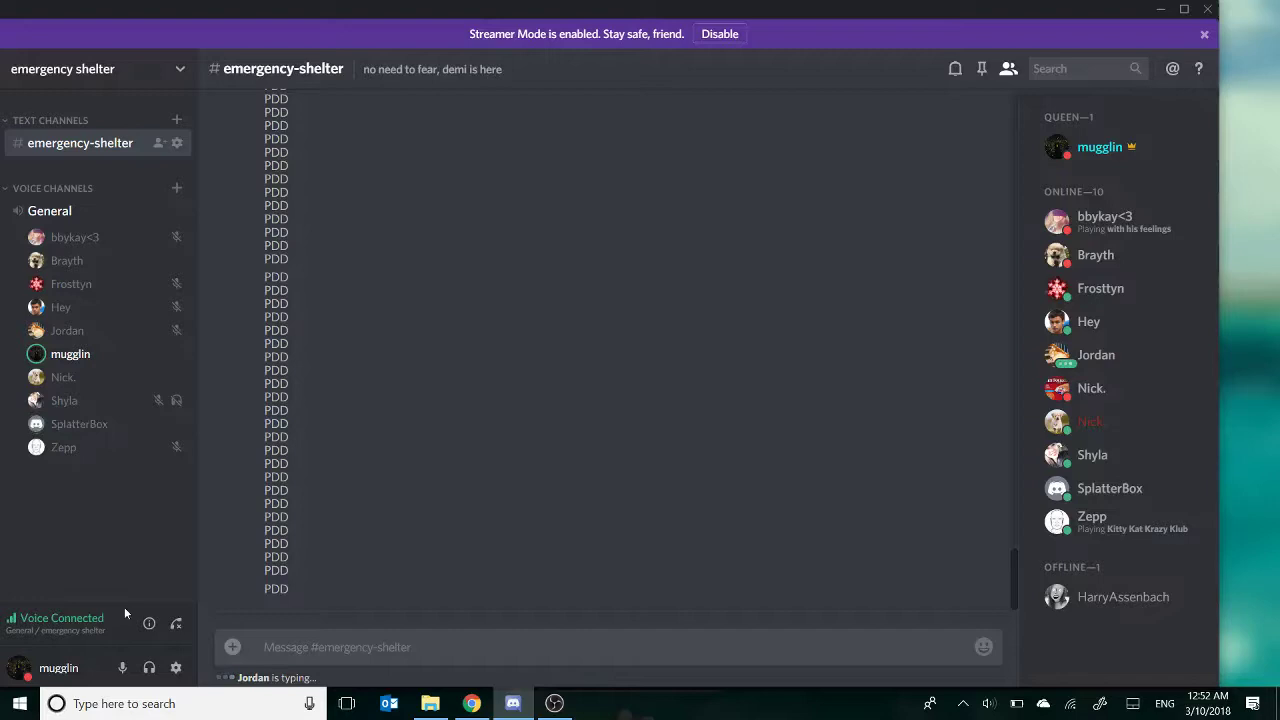
- Mute your own microphone in Discord
left_click(120, 667)
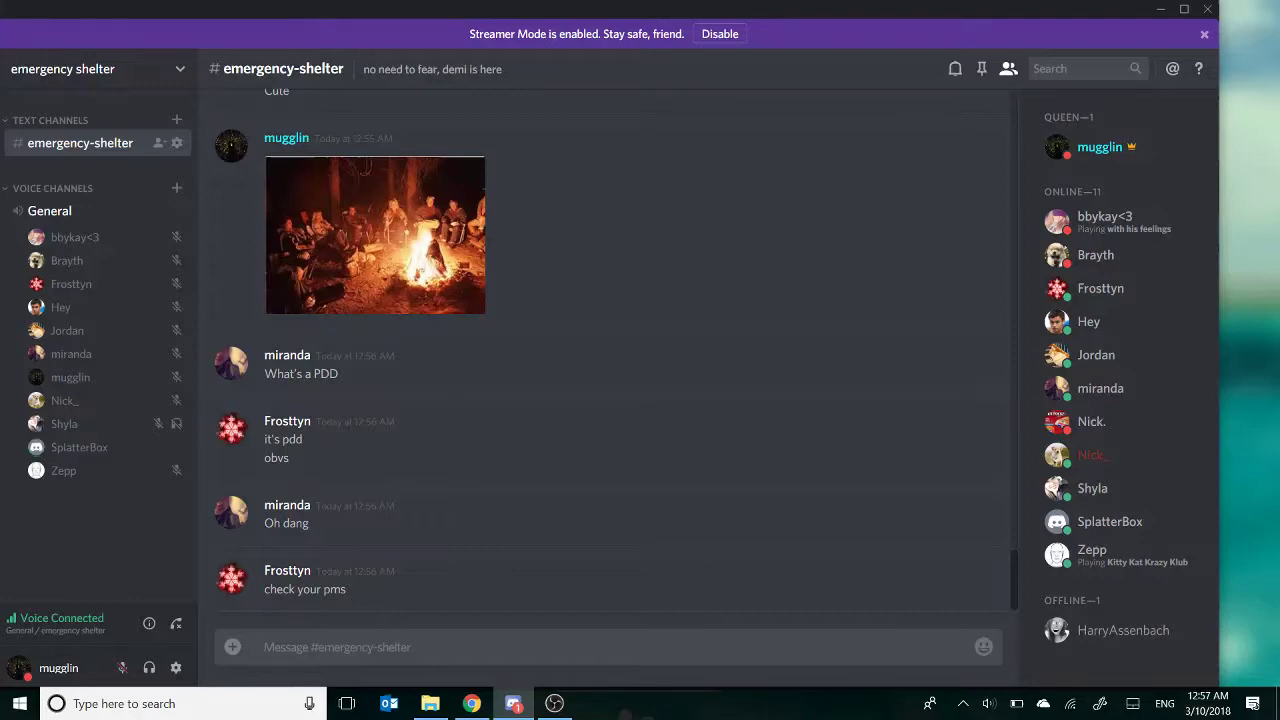
- Unmute the microphone with Ctrl+Shift+M and restore the OBS Studio window over Discord
key("ctrl+shift+m")
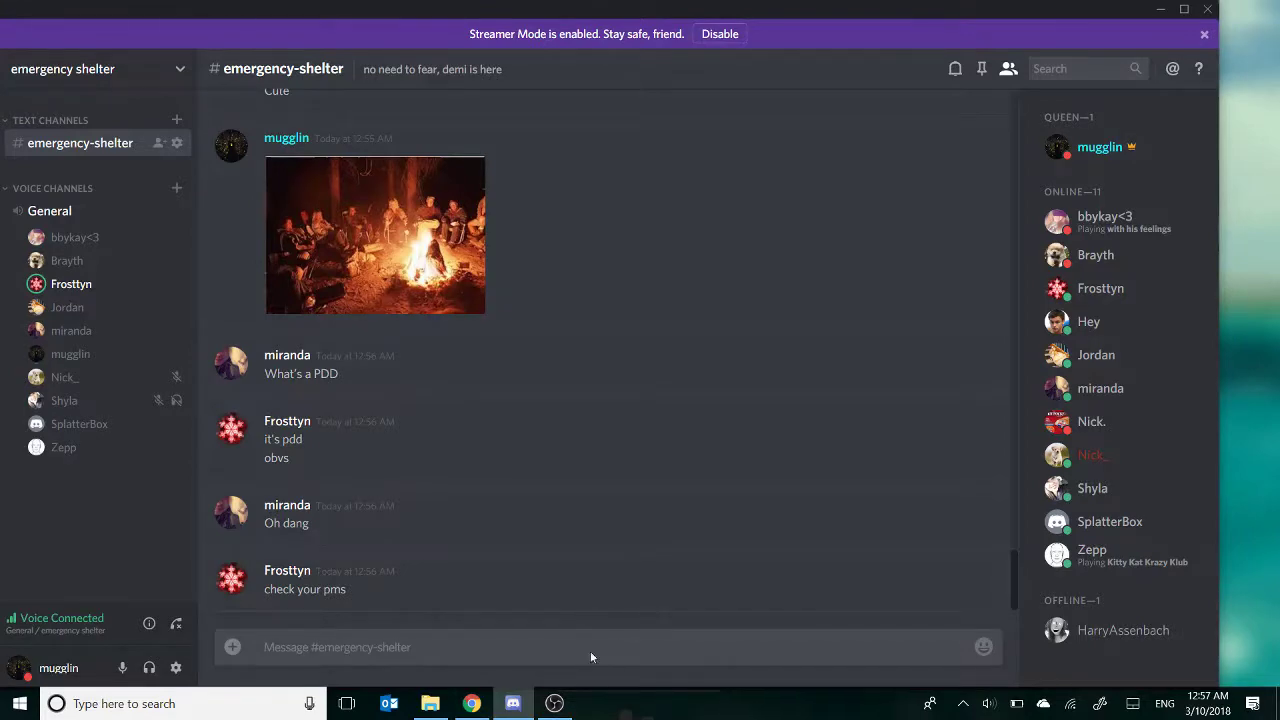
left_click(554, 703)
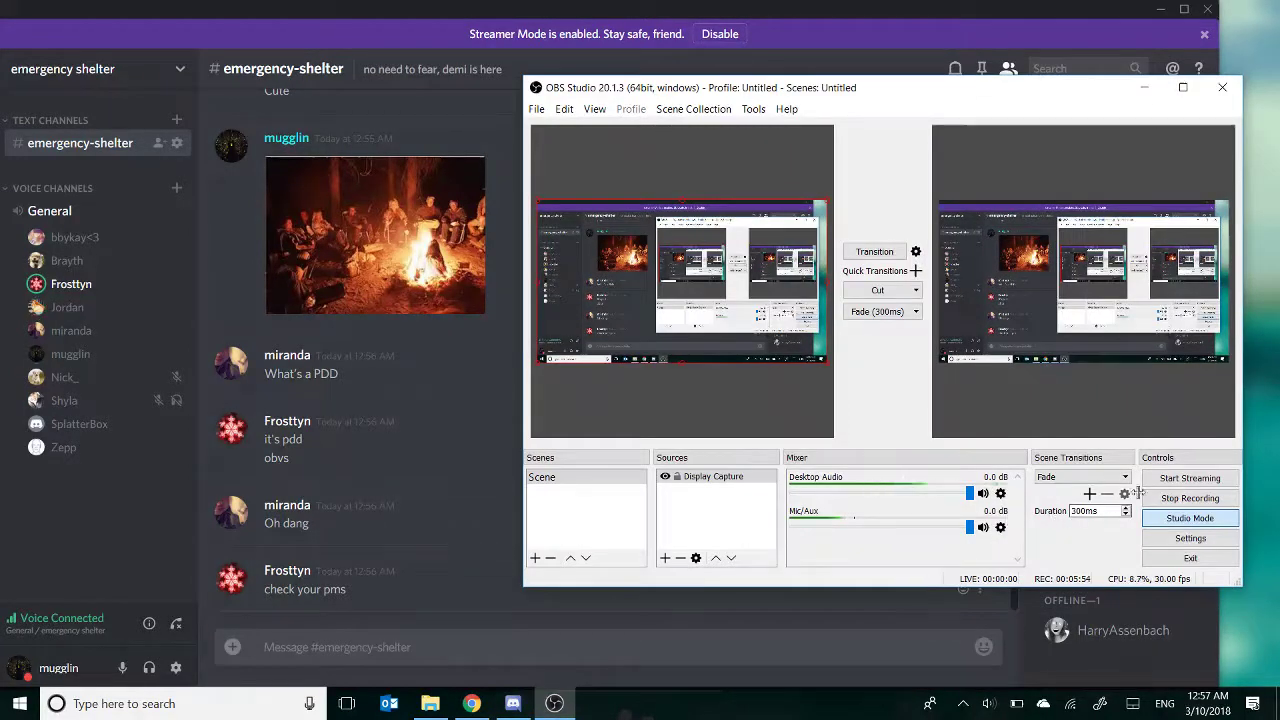